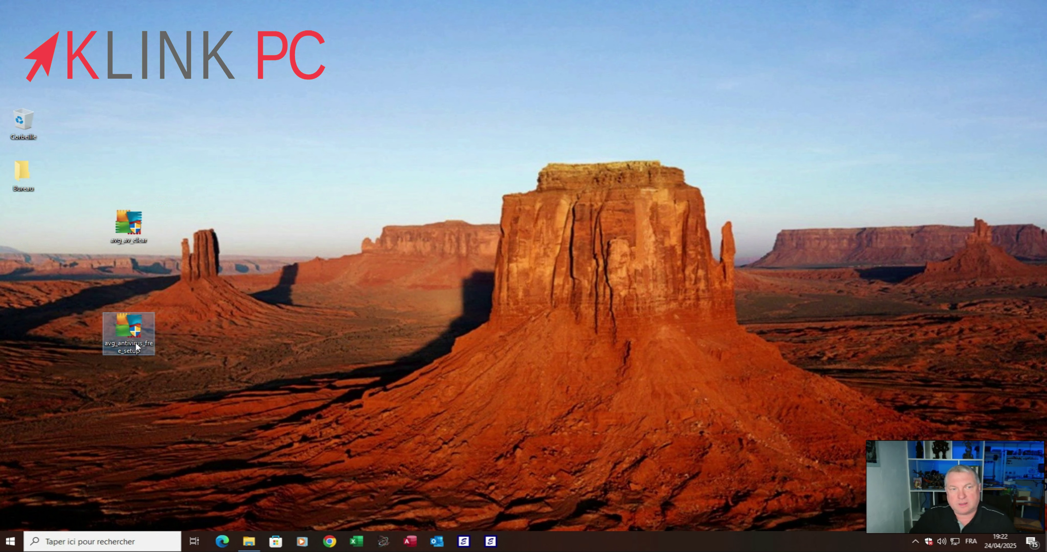
- Clear the avg_antivirus_free_setup and avg_av_clear files off the desktop and open the Windows Security overview
mouse_move(140, 343)
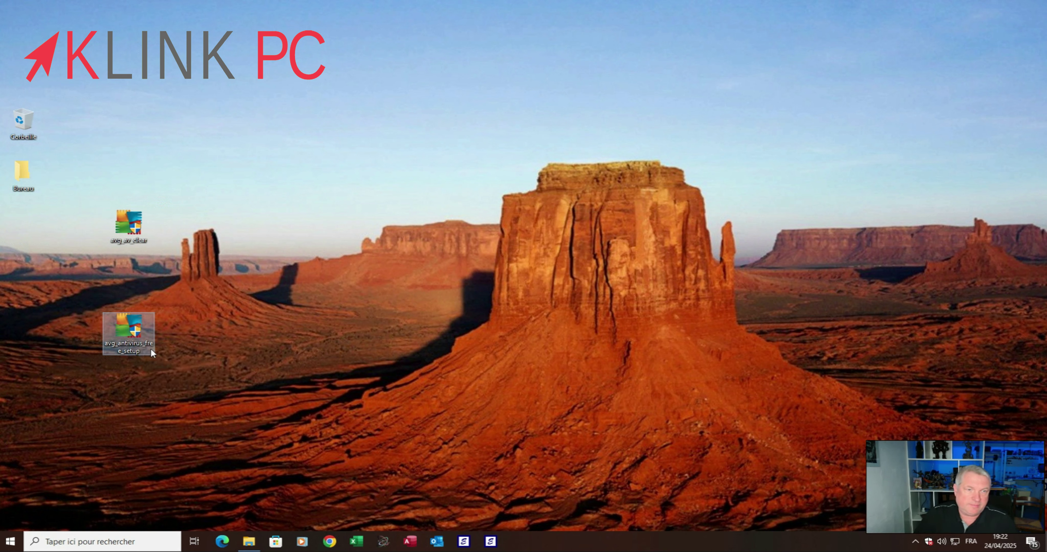
drag(152, 353, 23, 172)
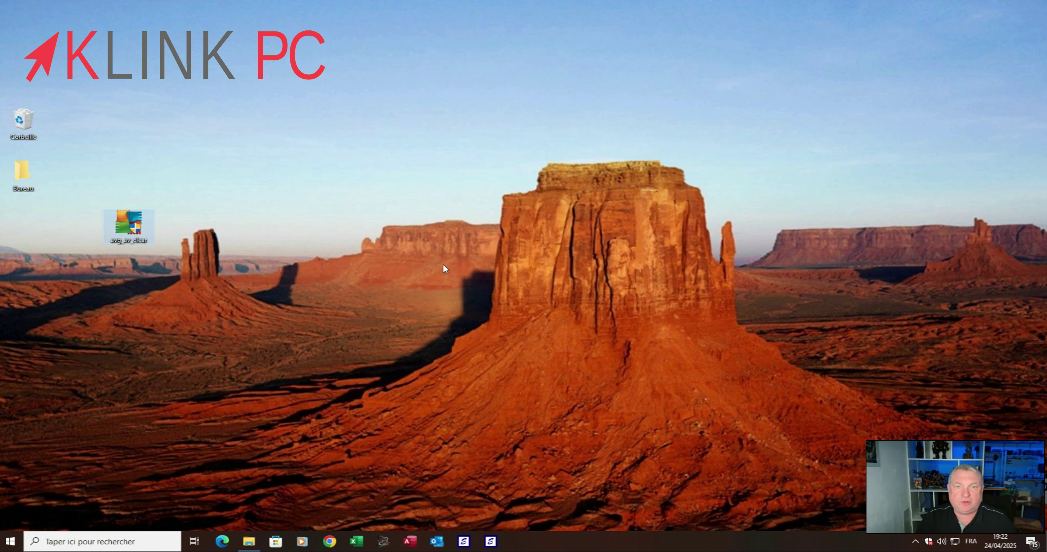
drag(140, 226, 104, 169)
click(929, 541)
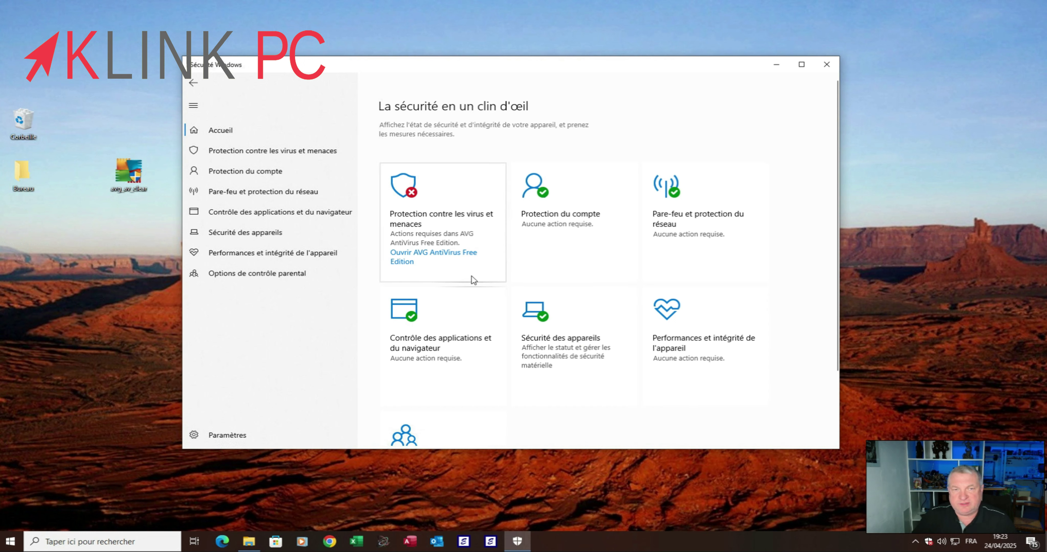
drag(134, 178, 27, 134)
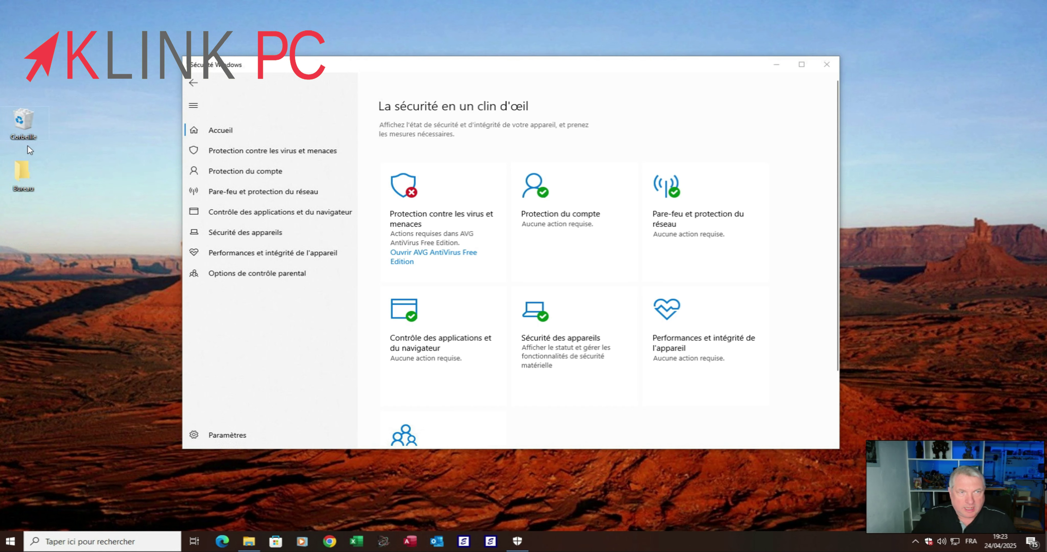
drag(521, 61, 554, 36)
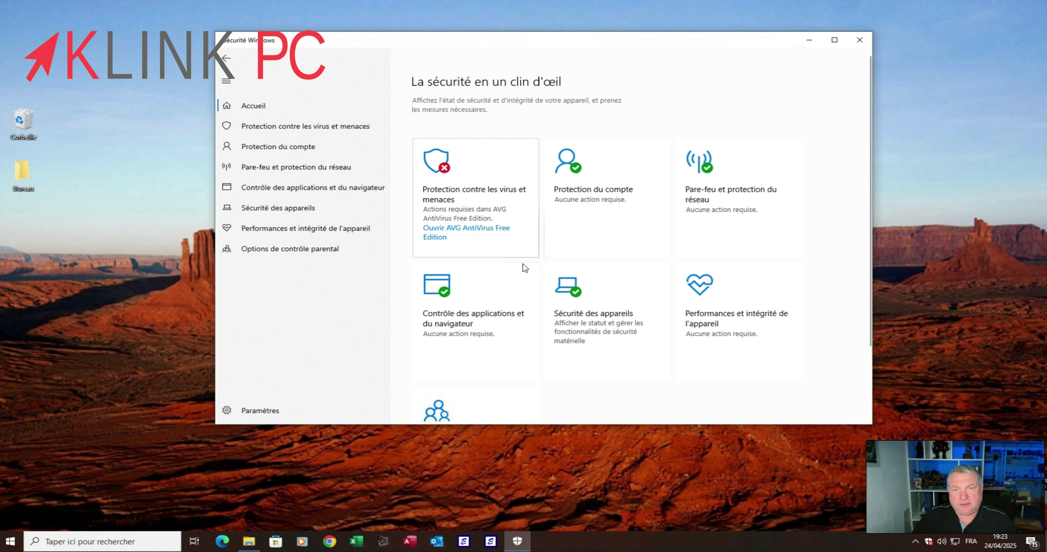
click(567, 466)
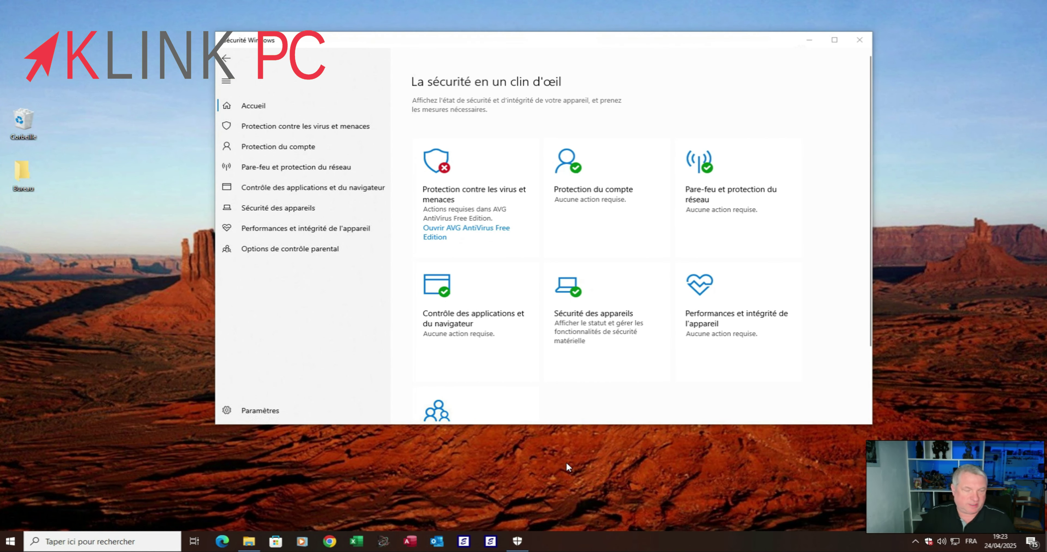
key(super+r)
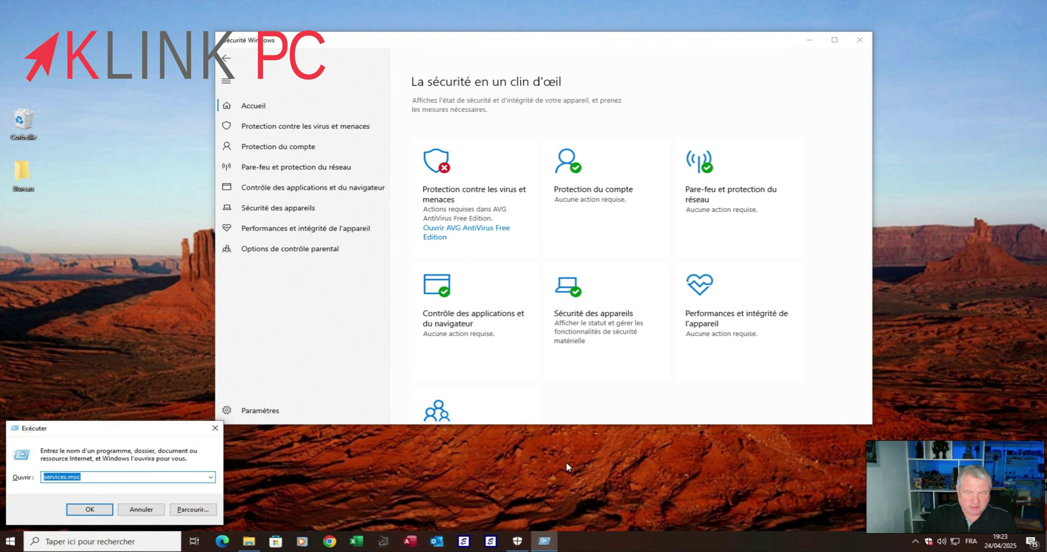
key(BackSpace)
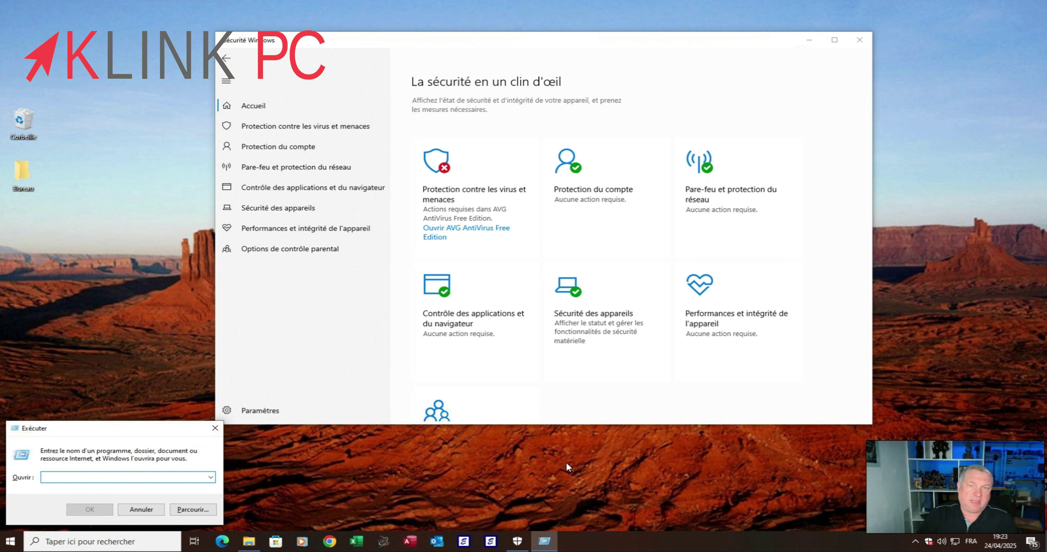
click(215, 428)
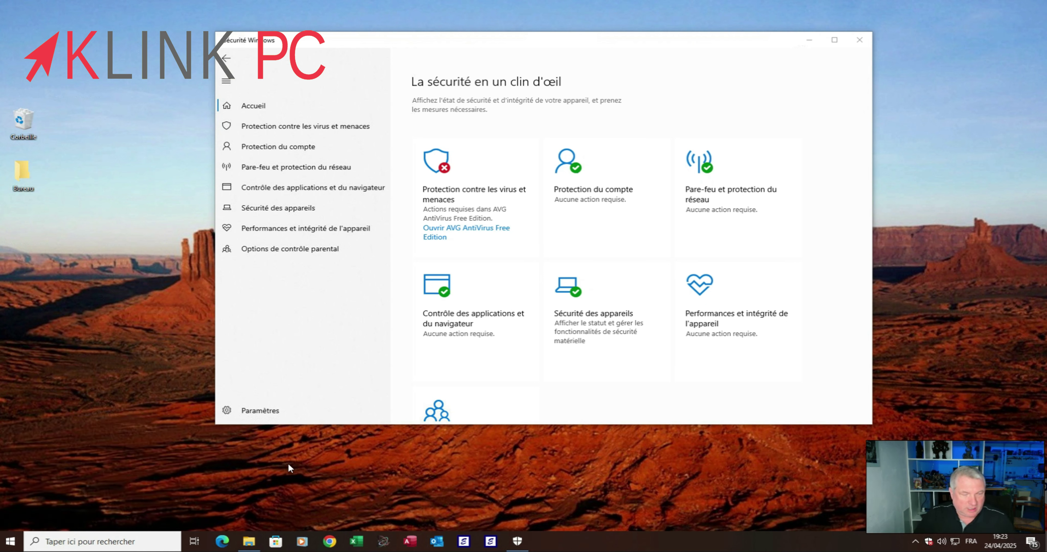
- Run services.msc to open the Windows services console
key(super+r)
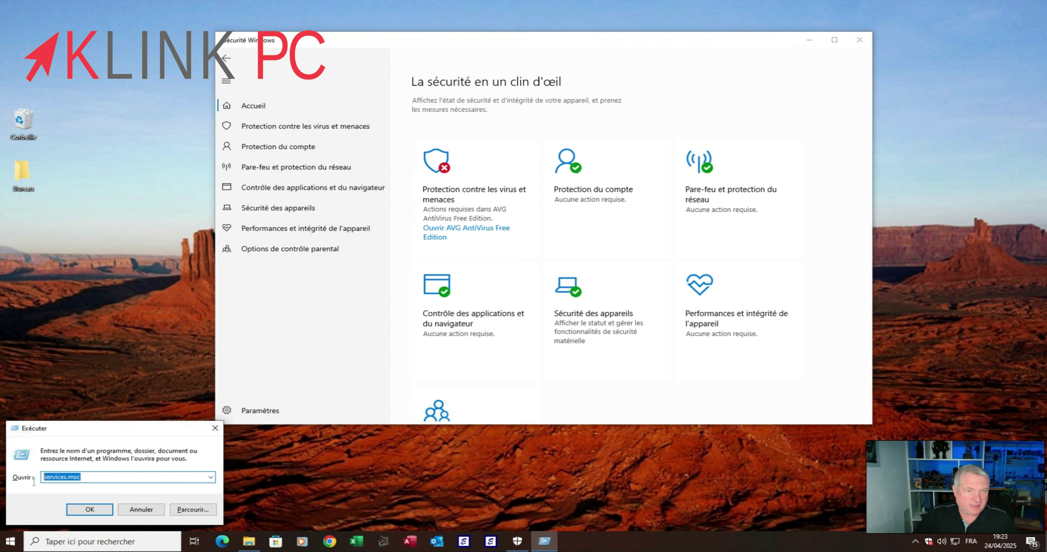
text(service)
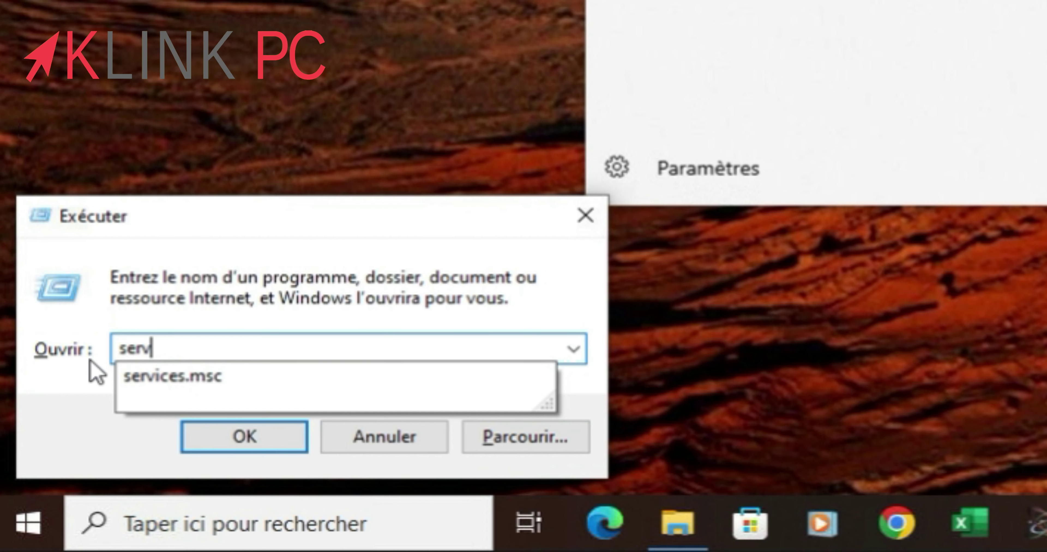
text(s.msc)
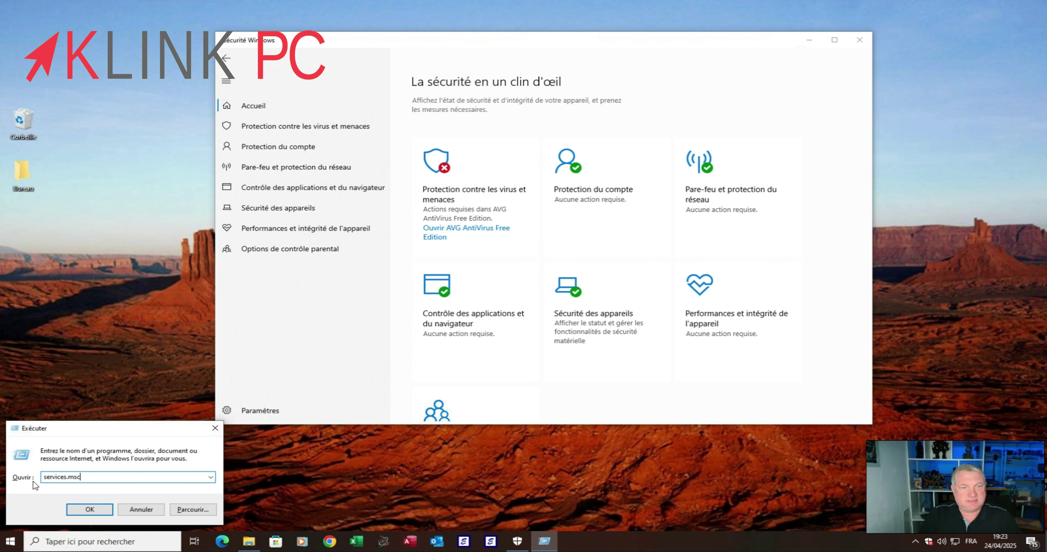
key(Return)
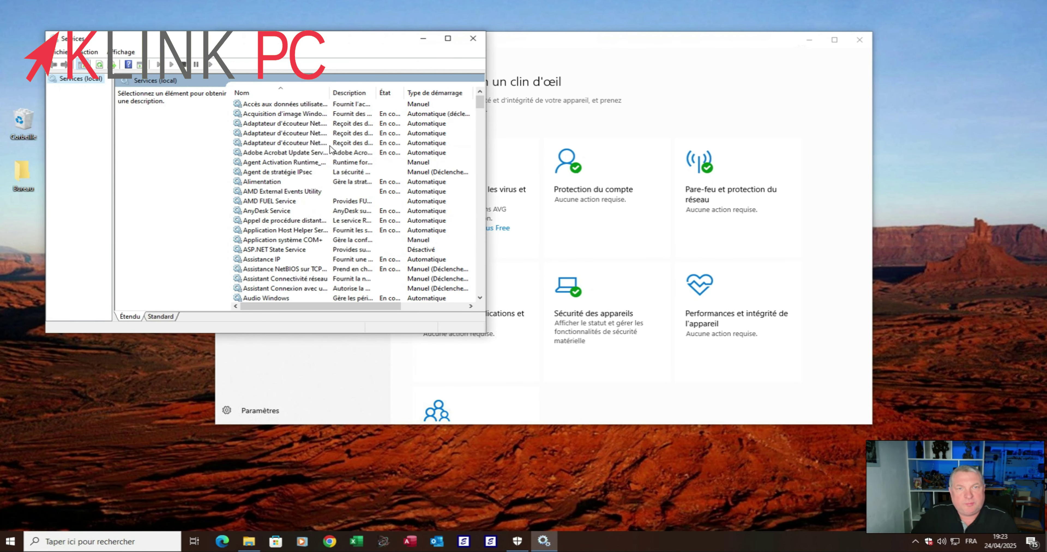
drag(308, 48, 424, 56)
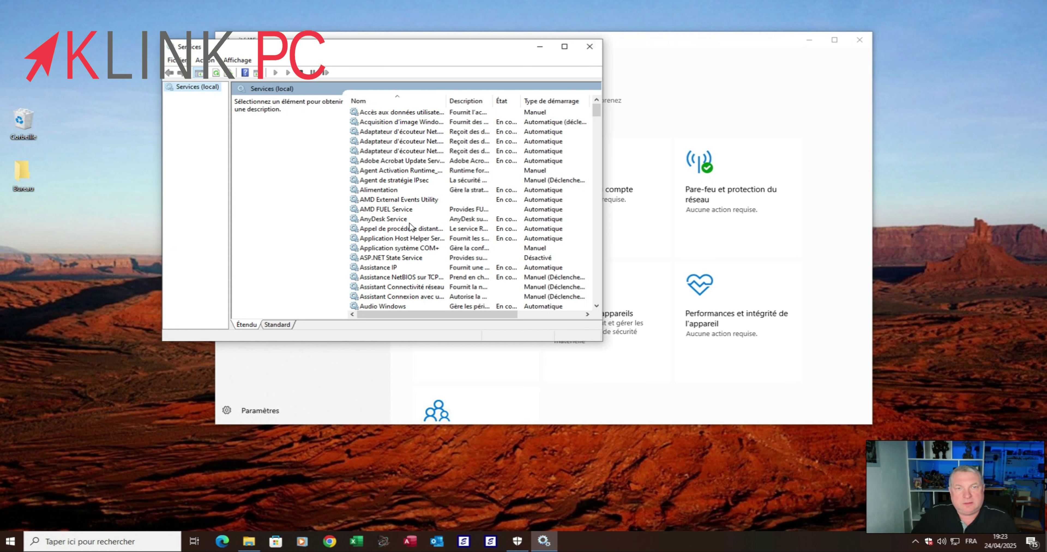
- Set the startup type of the AVG Service to Désactivé and apply the change
scroll(406, 240, down, 3)
click(390, 239)
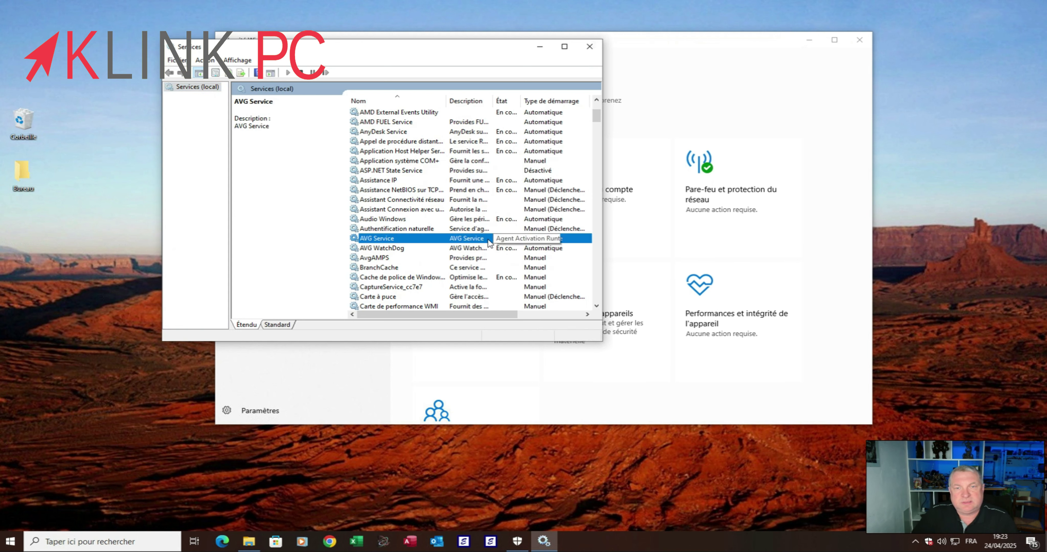
right_click(454, 241)
click(493, 334)
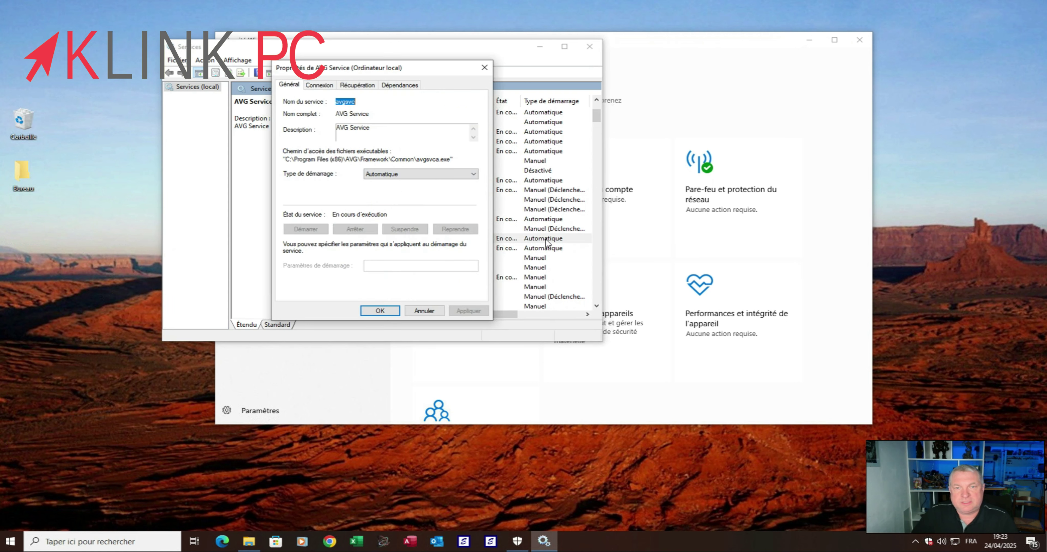
click(404, 179)
click(403, 204)
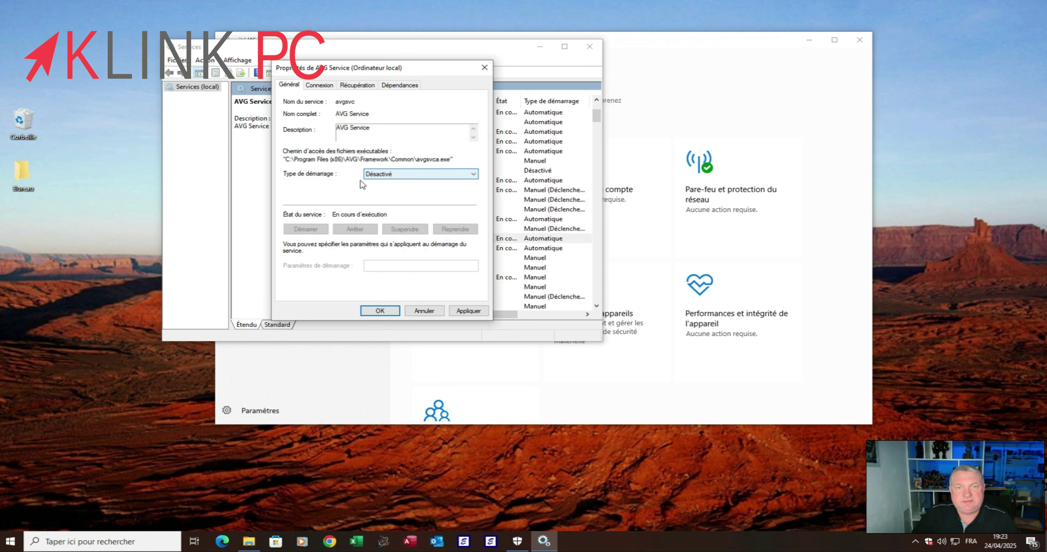
click(465, 311)
click(395, 309)
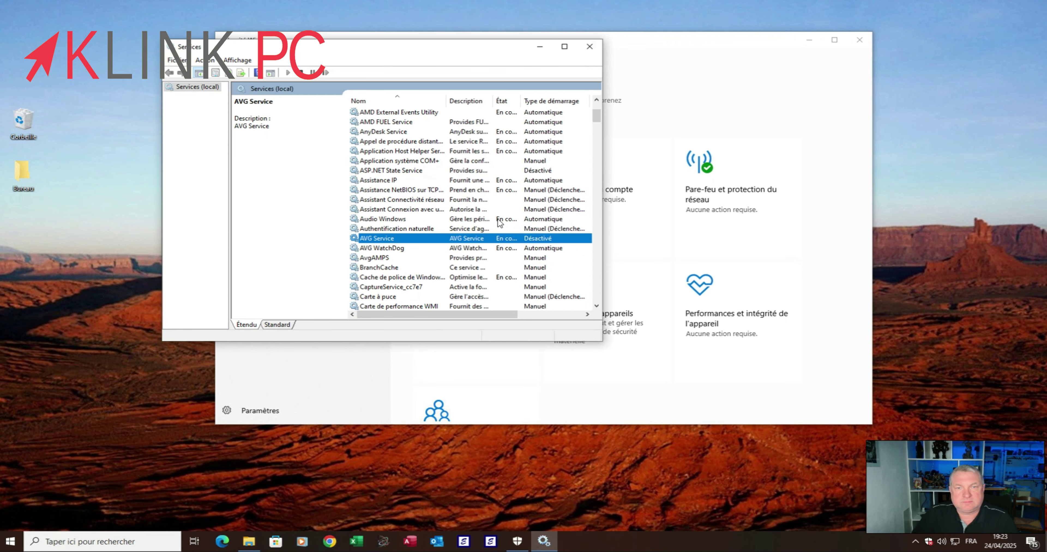
- Set the startup type of the AVG WatchDog service to Désactivé and apply the change
click(405, 249)
right_click(405, 248)
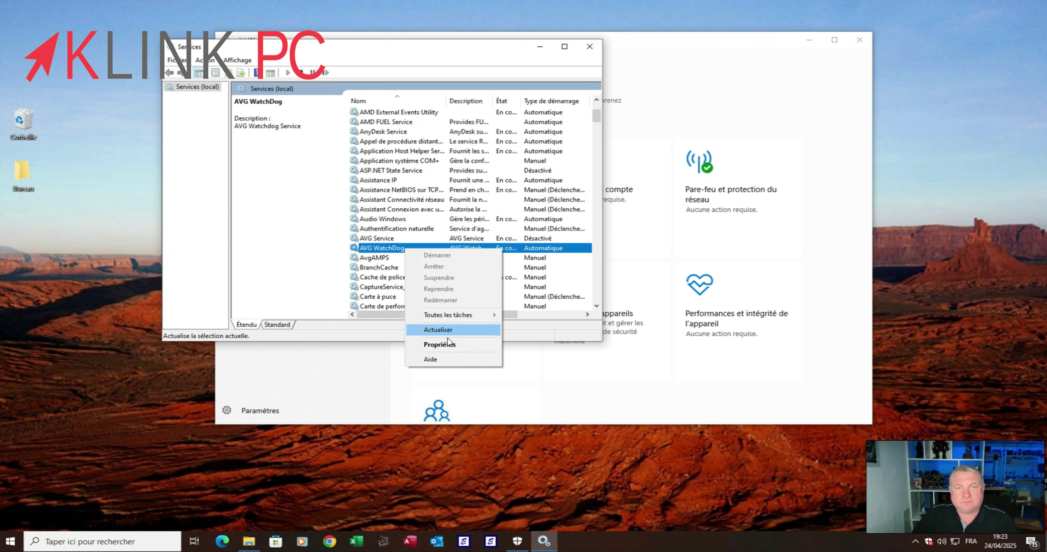
click(455, 343)
click(411, 172)
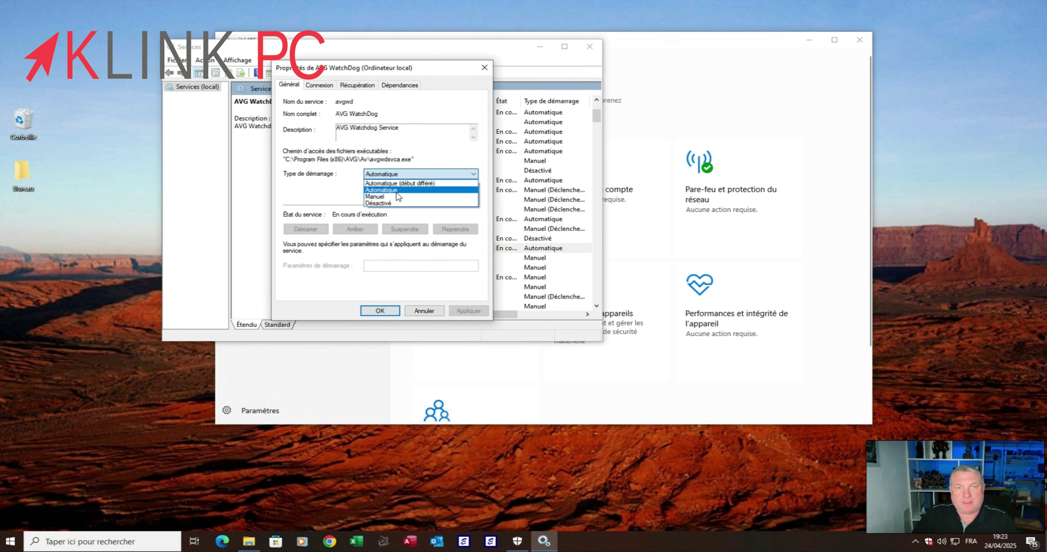
click(395, 203)
click(467, 311)
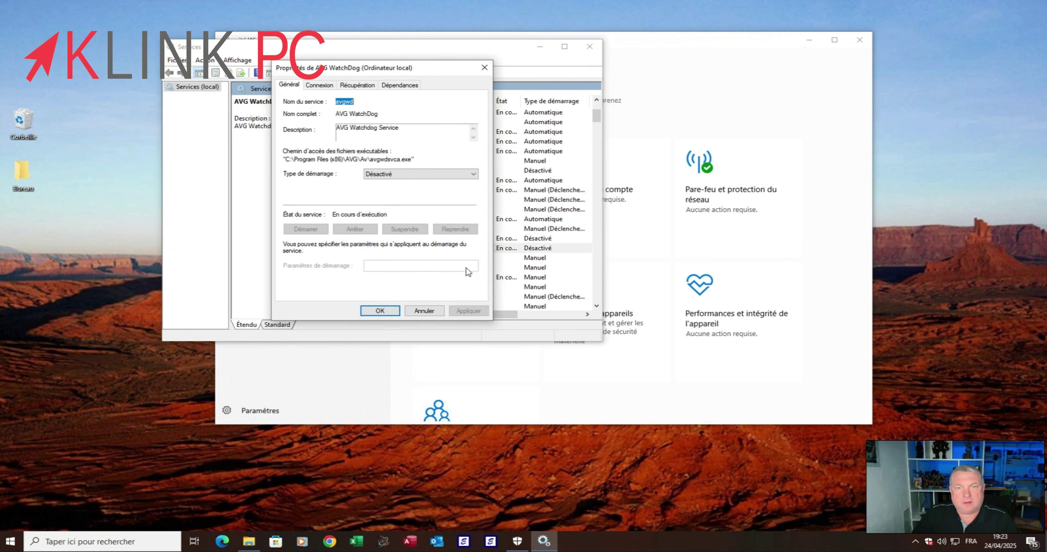
click(382, 311)
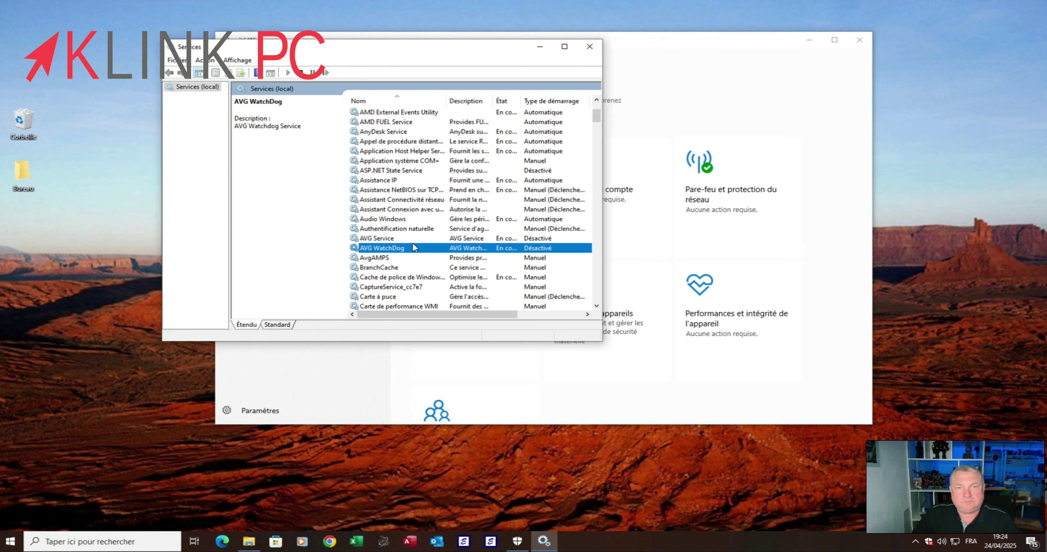
- Restart the computer without waiting for the remote restart countdown
scroll(413, 244, down, 4)
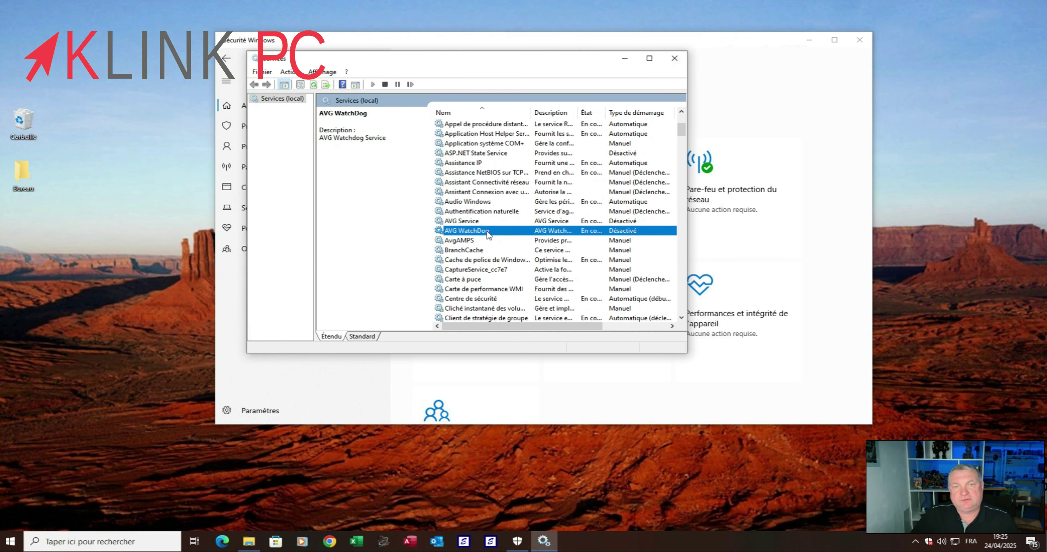
click(483, 221)
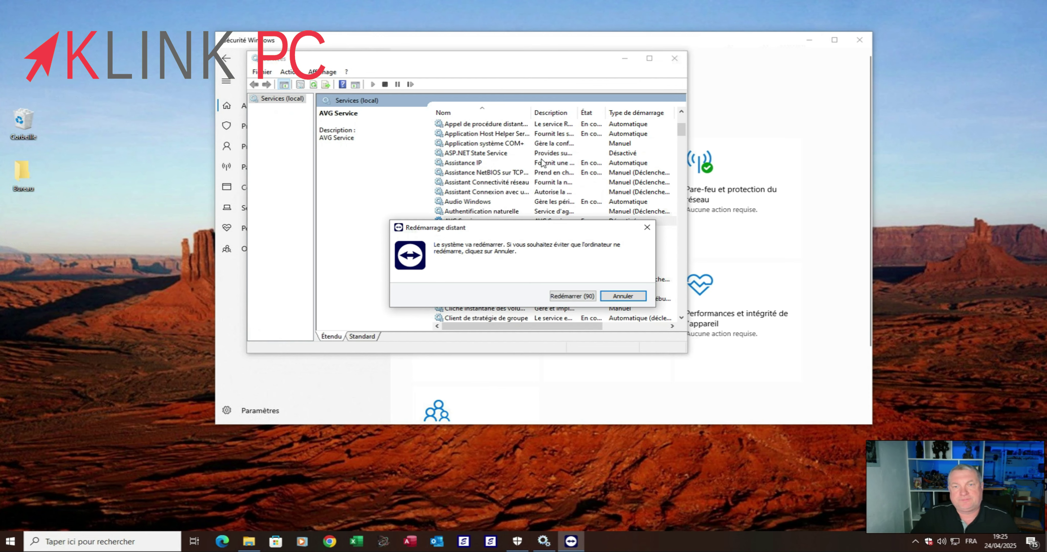
click(575, 297)
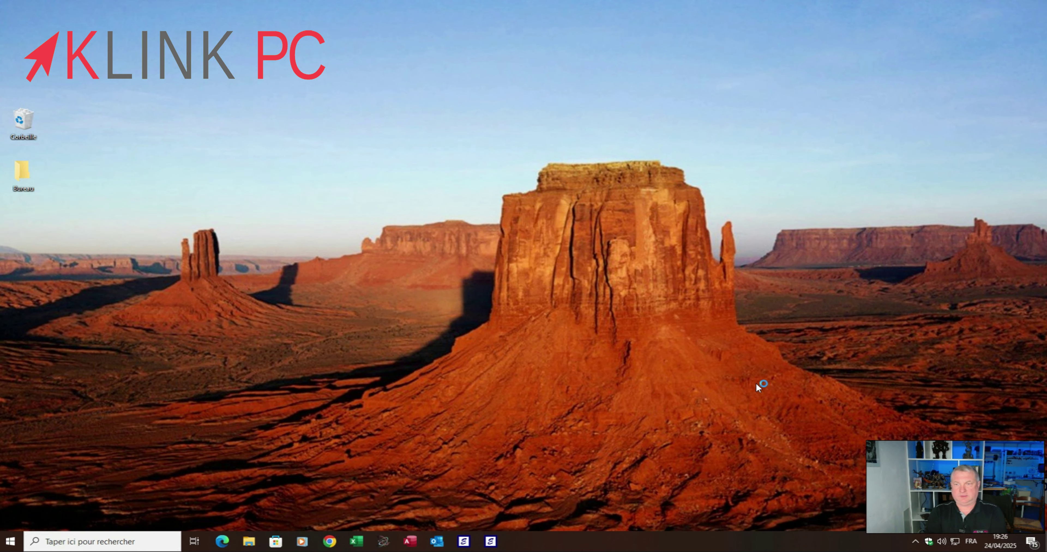
- Open Windows Security and check the virus and threat protection status
click(929, 541)
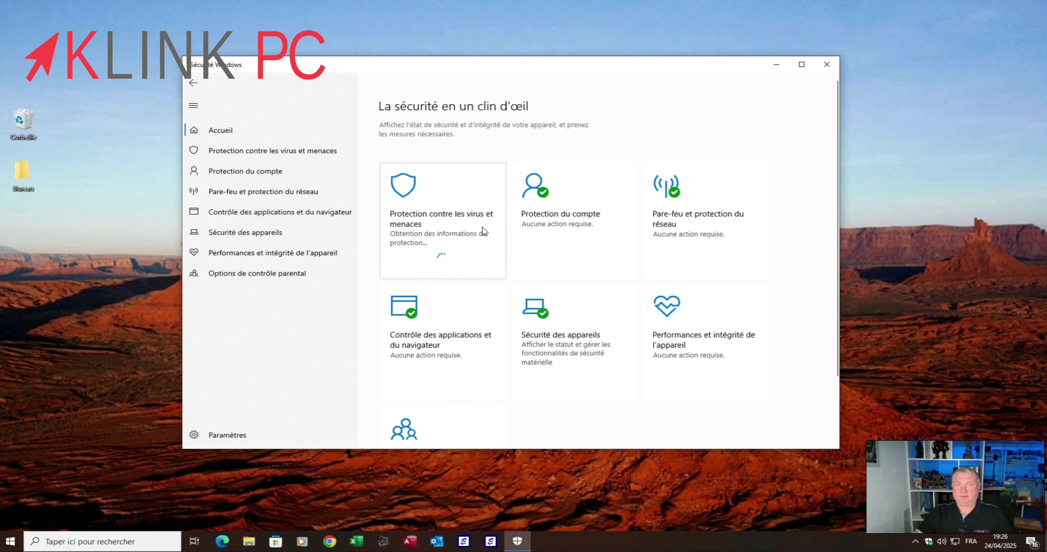
click(444, 236)
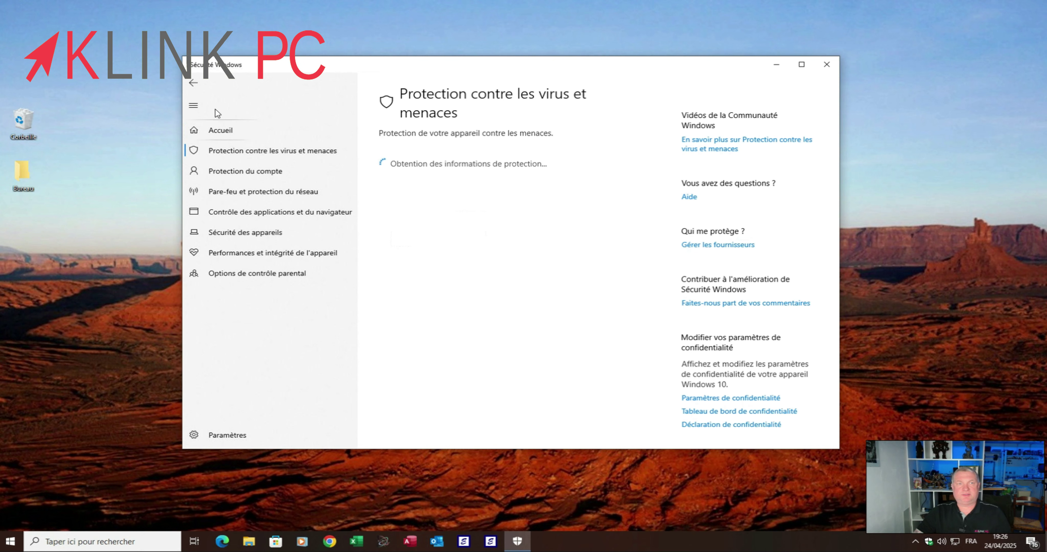
click(193, 82)
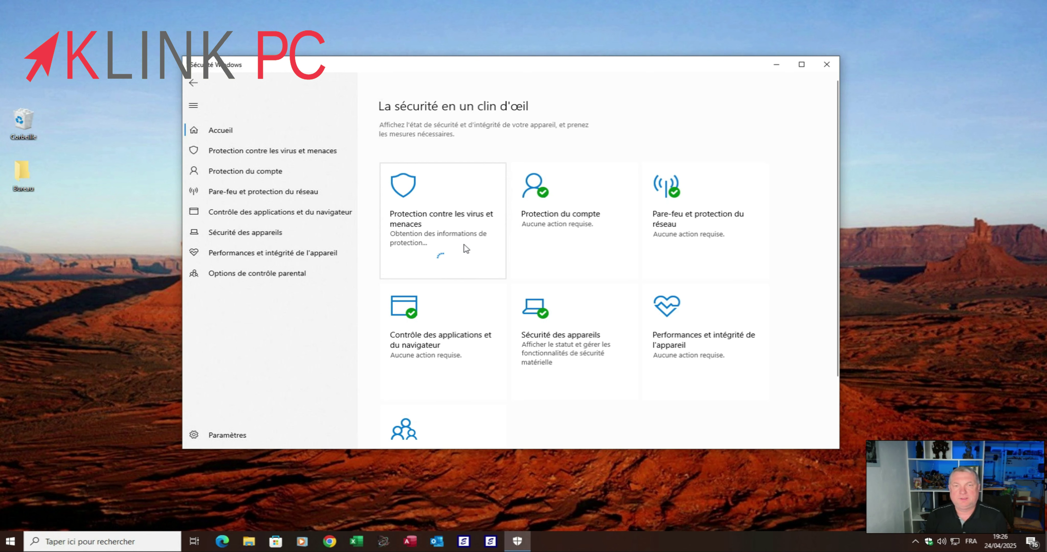
click(449, 266)
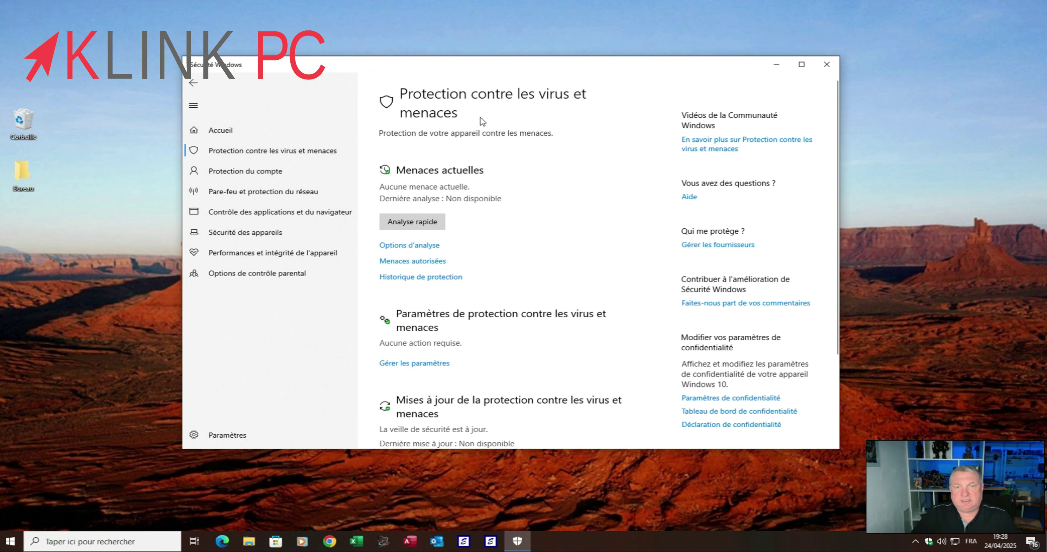
- Try to run a quick virus scan and return to the security overview to recheck the protection status
click(426, 228)
click(194, 82)
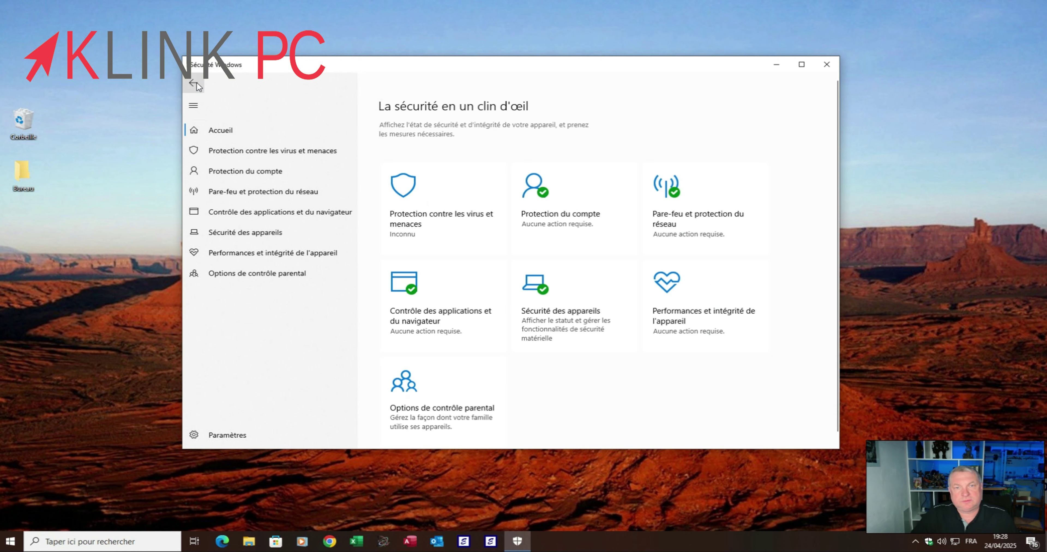
click(454, 227)
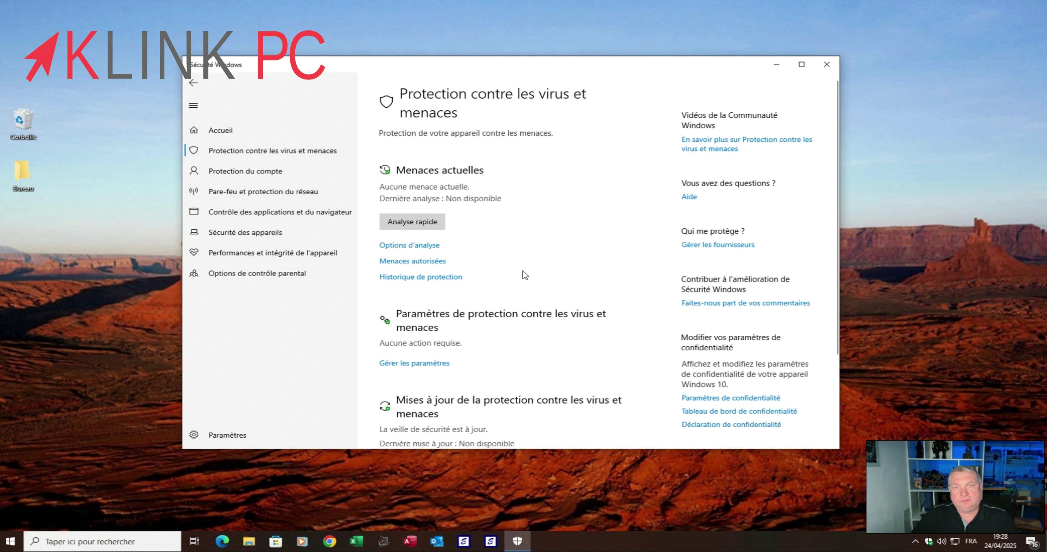
click(425, 221)
click(194, 82)
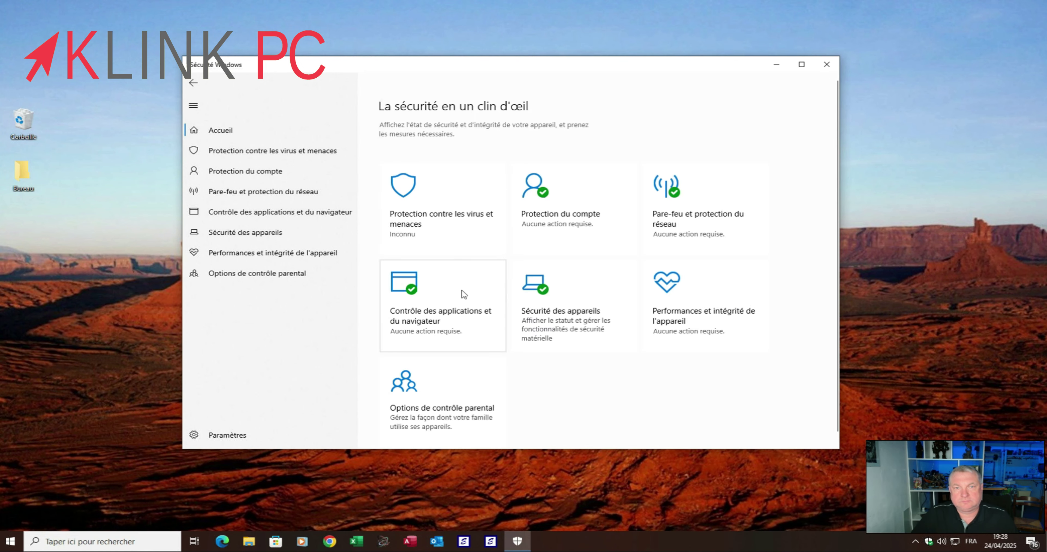
- Check the real-time and cloud protection settings of Microsoft Defender and the overall virus protection status
click(479, 240)
click(423, 275)
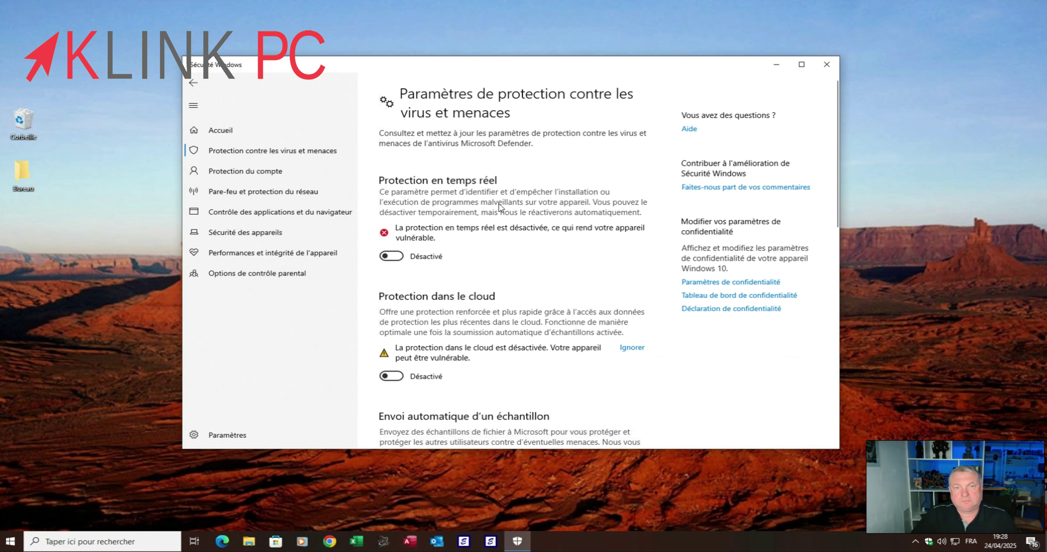
click(193, 83)
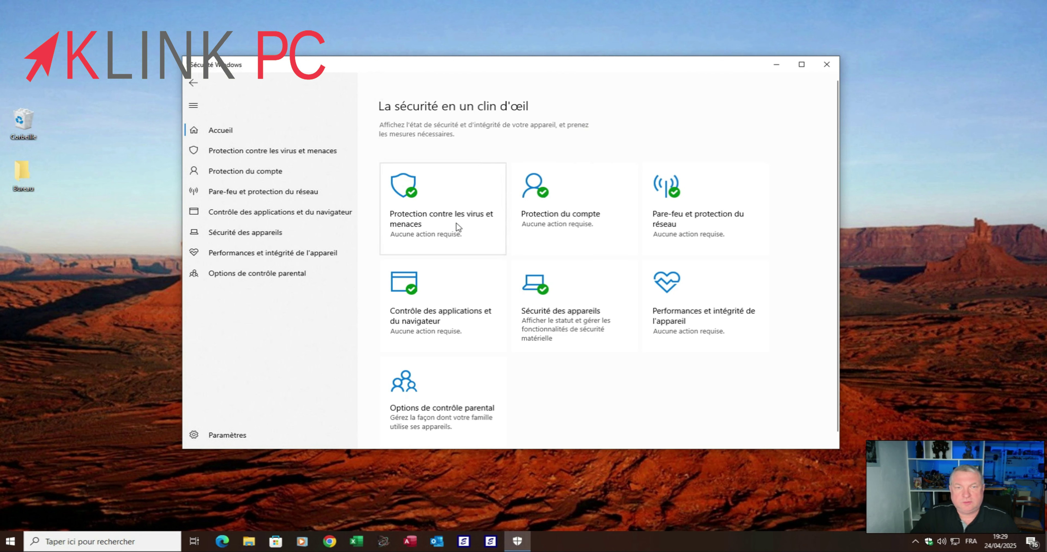
click(467, 218)
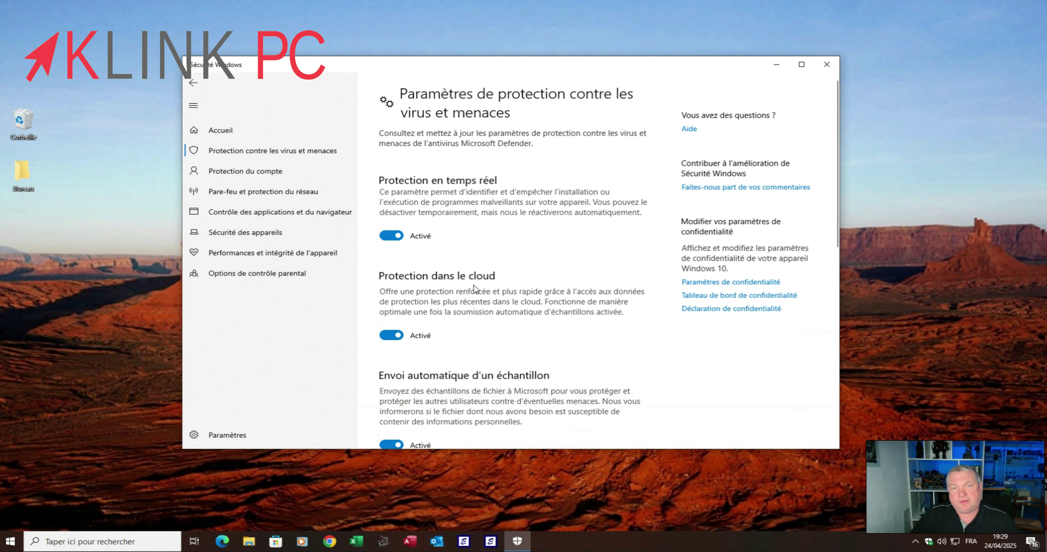
- Return to the virus and threat protection overview and run a quick scan
click(193, 83)
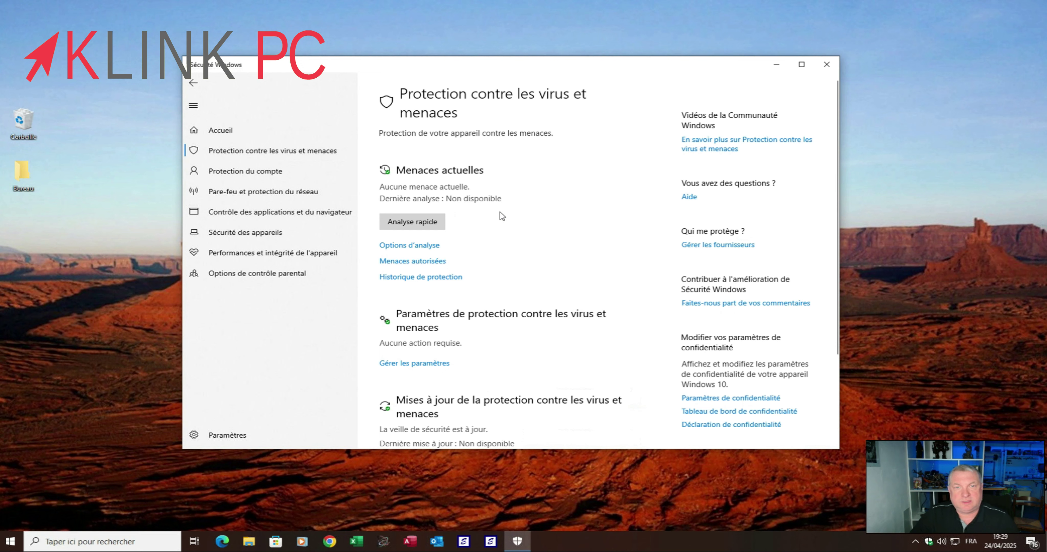
click(428, 222)
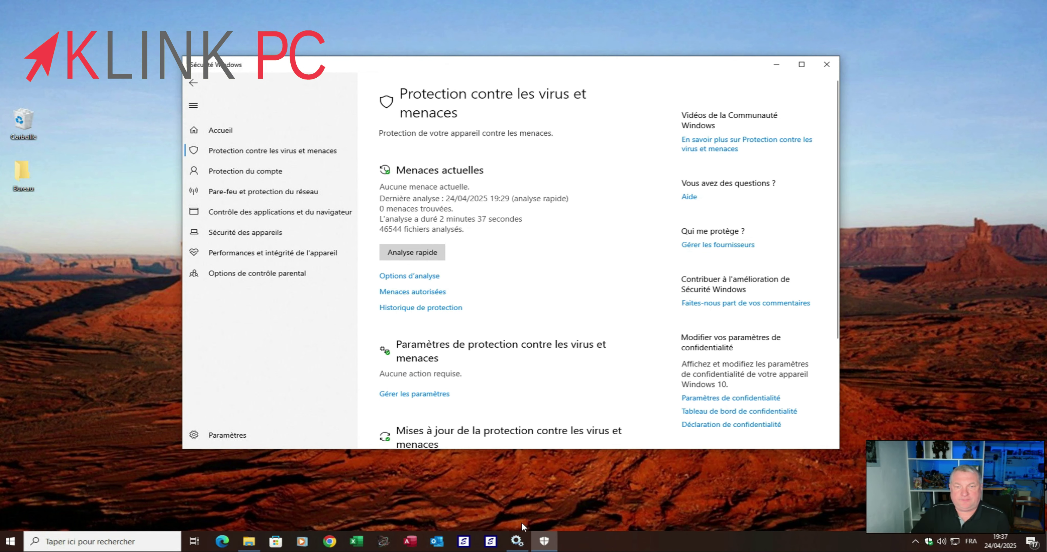
- Switch to the Services window and locate the AVG Service and AVG WatchDog entries
click(517, 541)
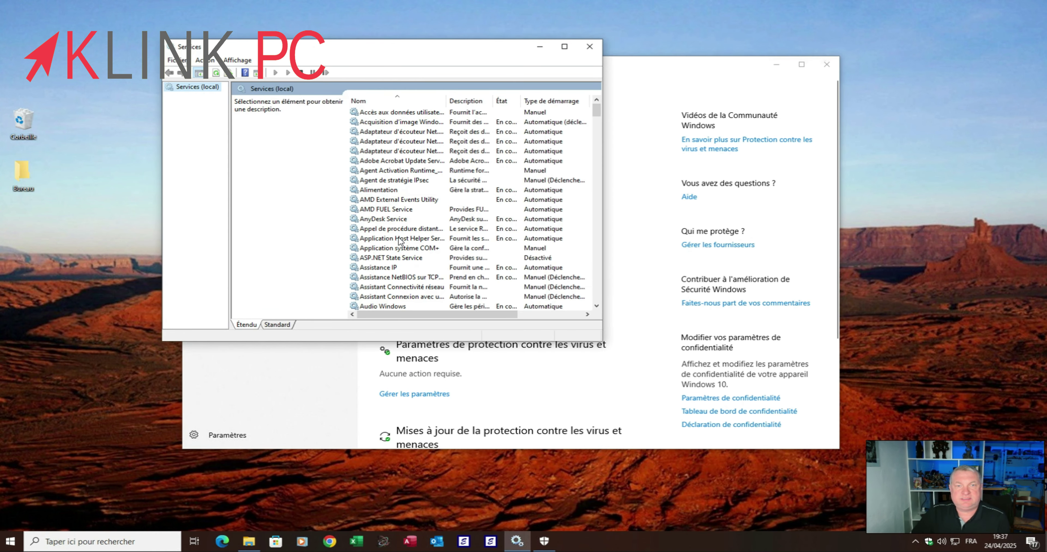
scroll(399, 241, down, 2)
click(386, 277)
click(387, 269)
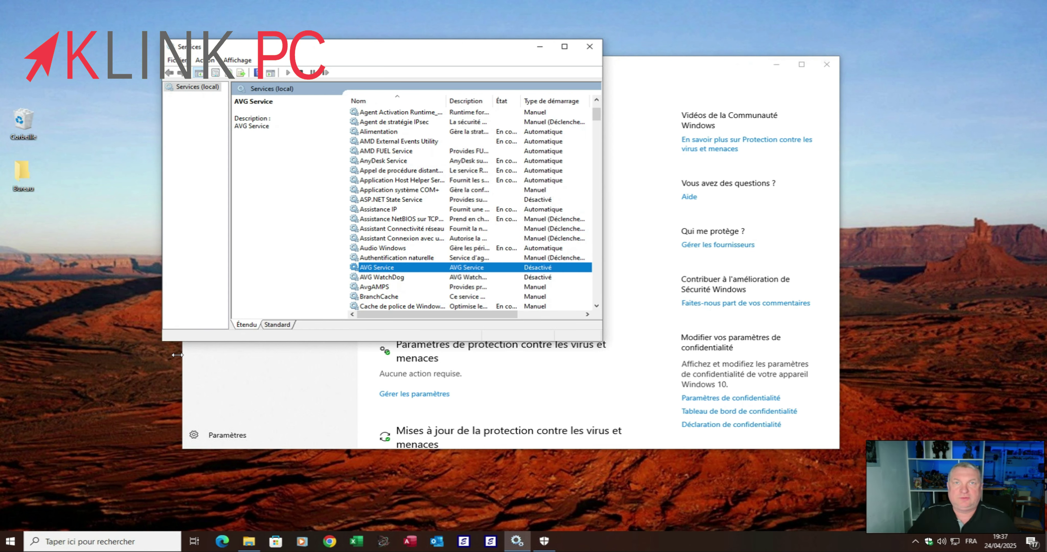
- Open the Command Prompt as administrator, allowing its changes, and arrange it beside the Services window
click(18, 516)
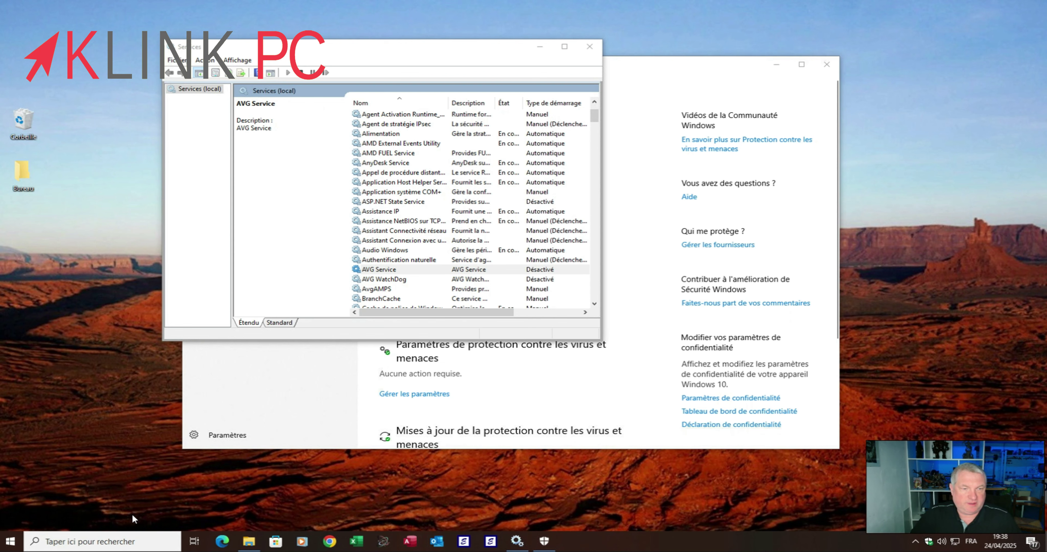
key(super)
text(cmd)
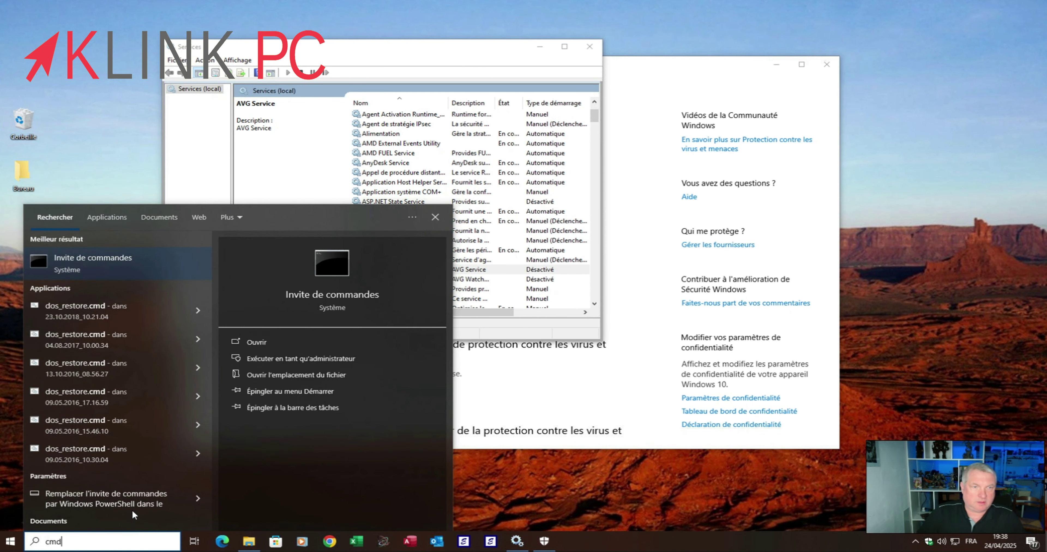
right_click(114, 262)
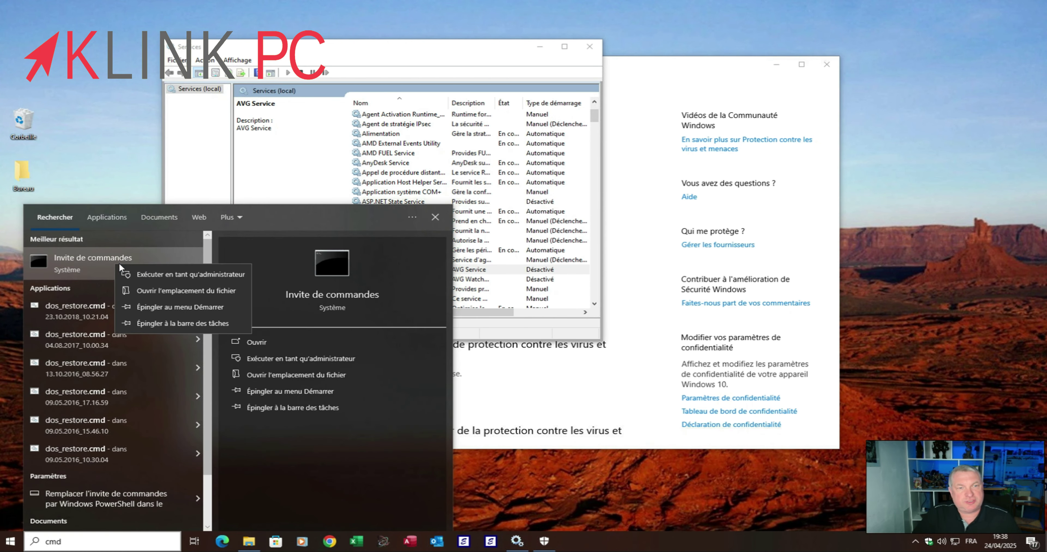
click(176, 273)
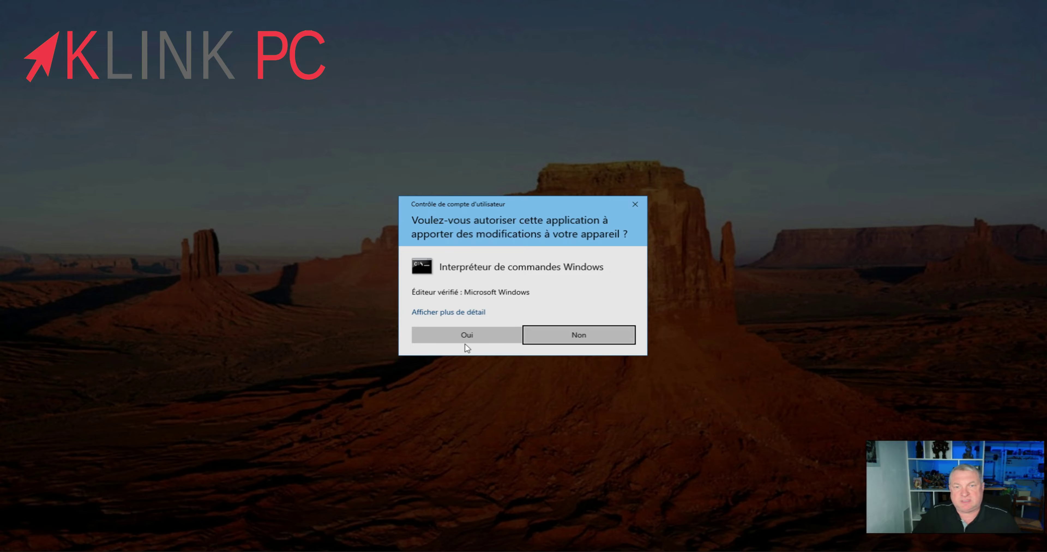
click(465, 337)
drag(351, 66, 275, 246)
drag(412, 48, 801, 102)
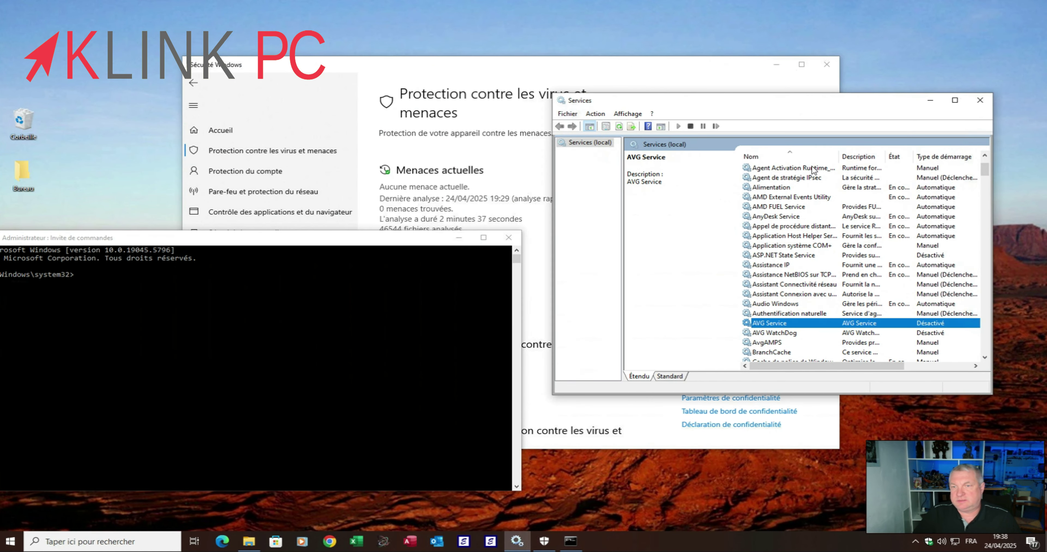
- Open the properties of AVG Service and copy its service name, avgsvc
double_click(803, 321)
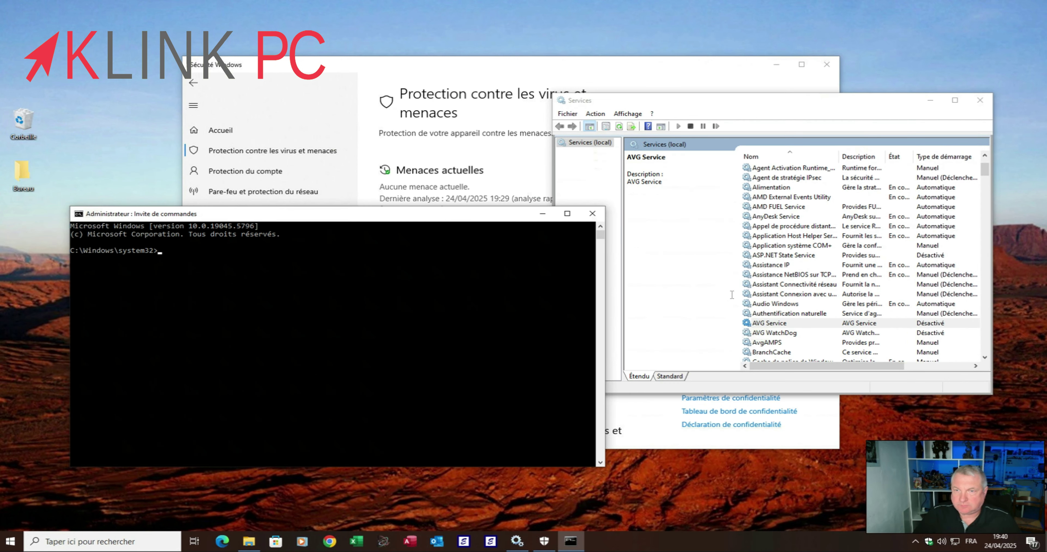
click(807, 323)
right_click(811, 321)
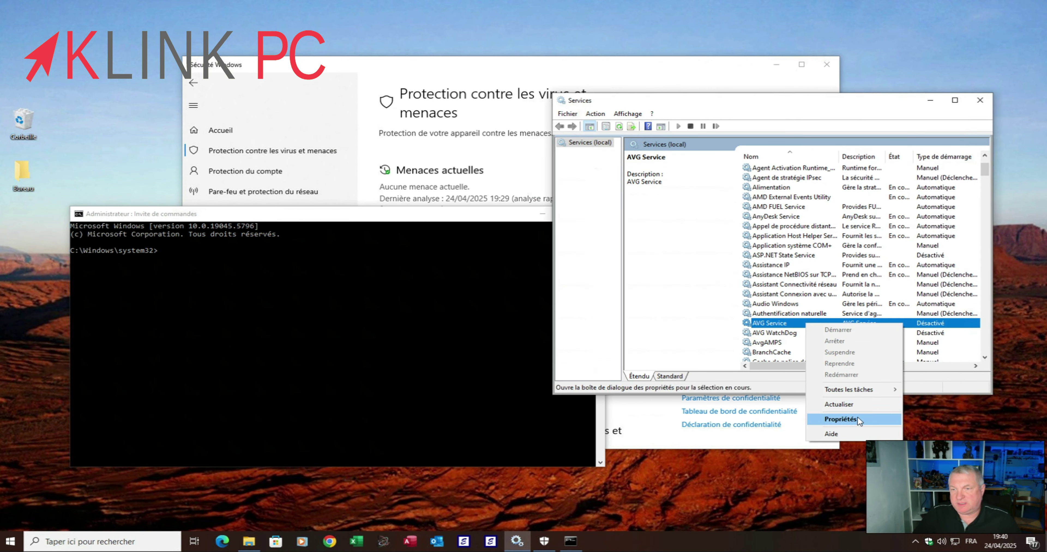
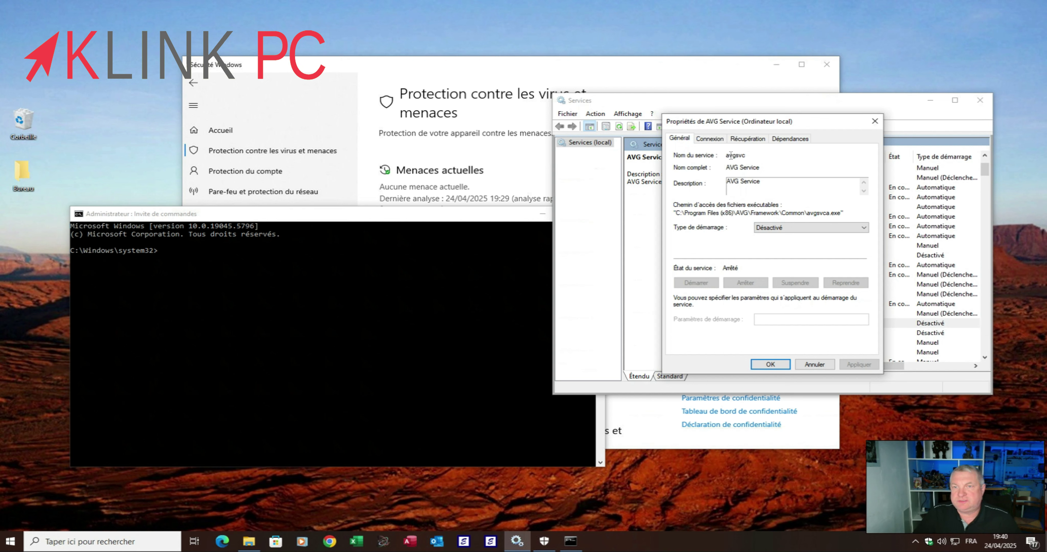
double_click(741, 157)
right_click(734, 157)
click(761, 190)
- Delete AVG Service from the Command Prompt with "SC delete avgsvc" and close its properties dialog
click(385, 273)
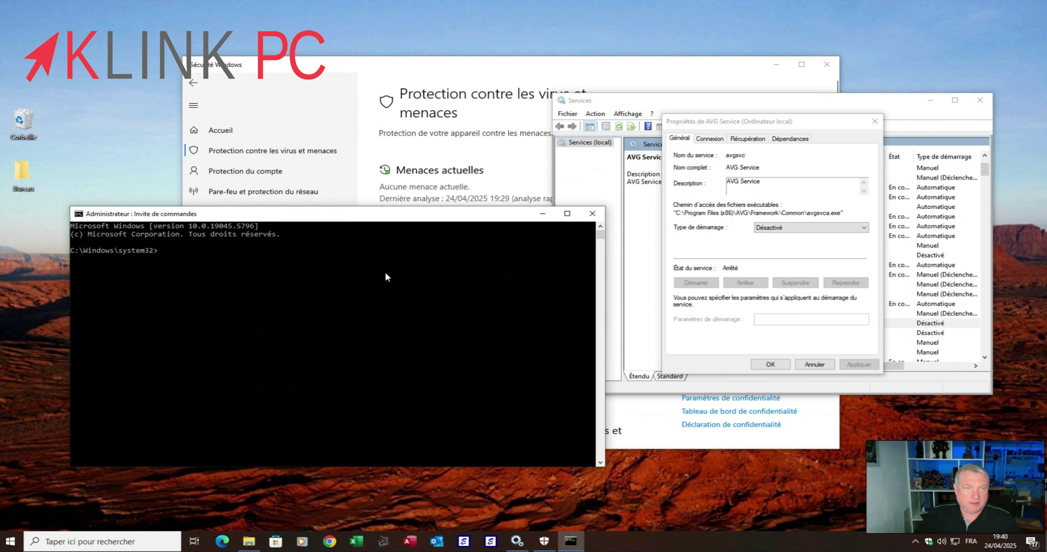
text(S)
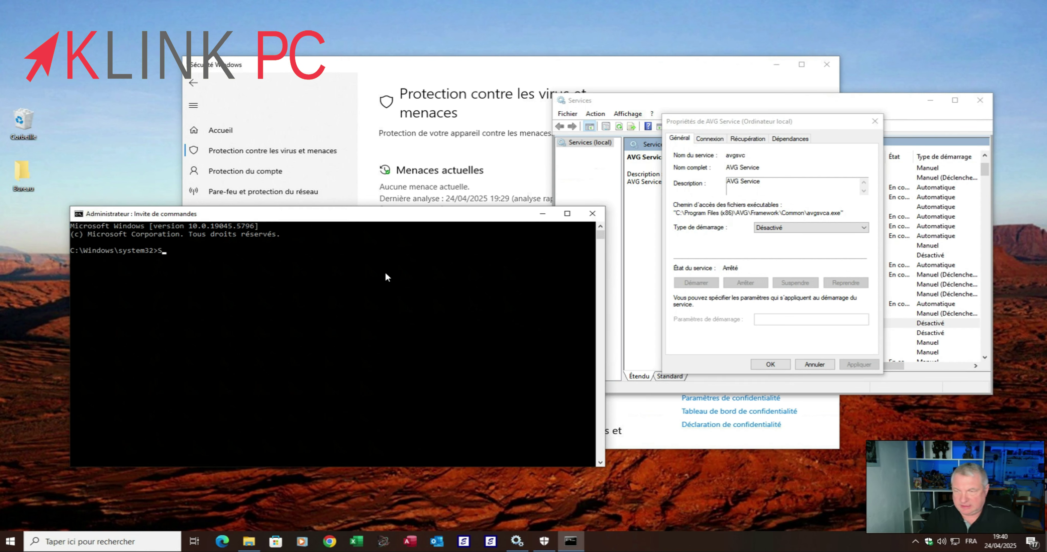
text(C delete)
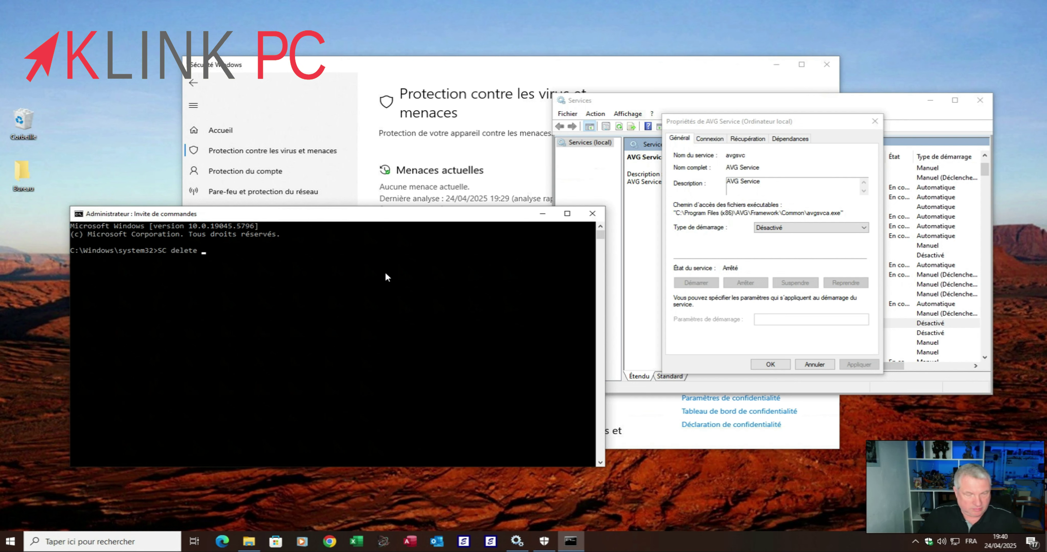
key(ctrl+v)
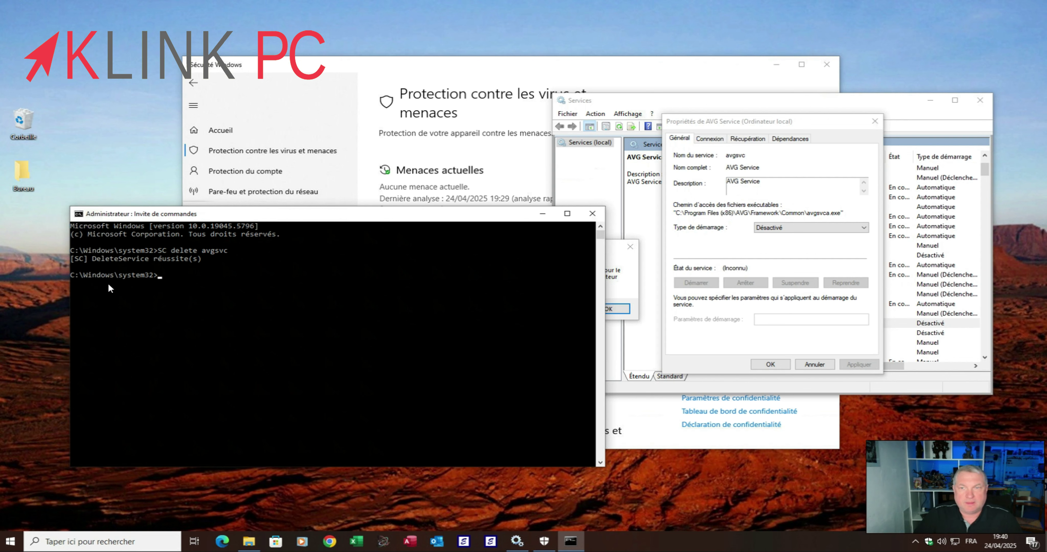
click(770, 364)
- Delete the AVG WatchDog service with "SC delete avgwd" in the Command Prompt and return to the Services window
click(791, 334)
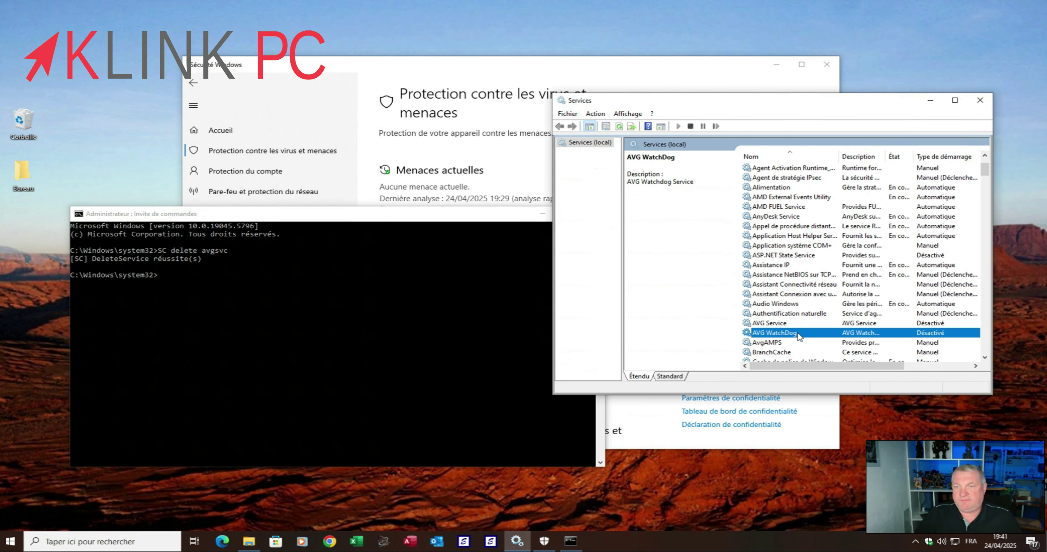
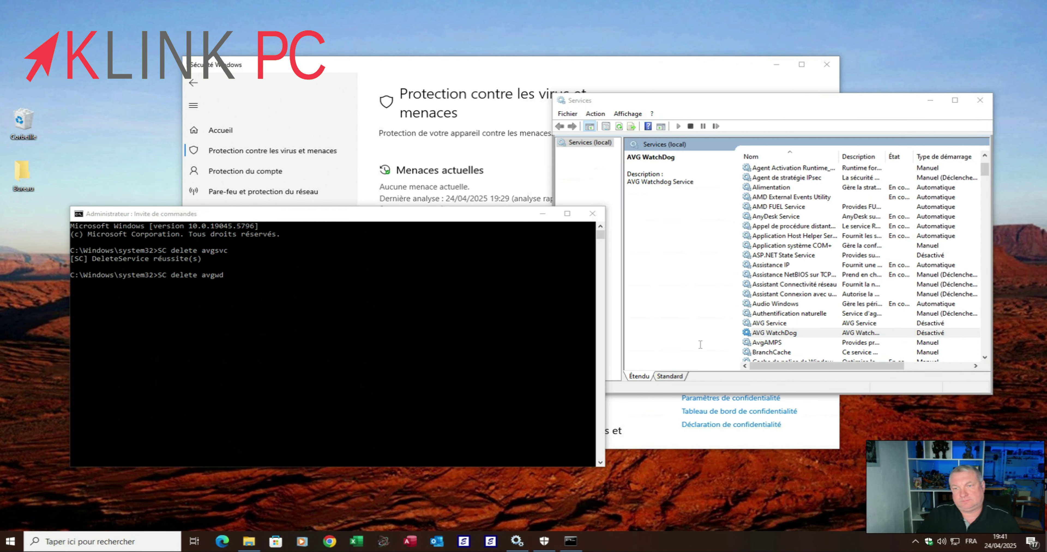
click(500, 356)
key(Return)
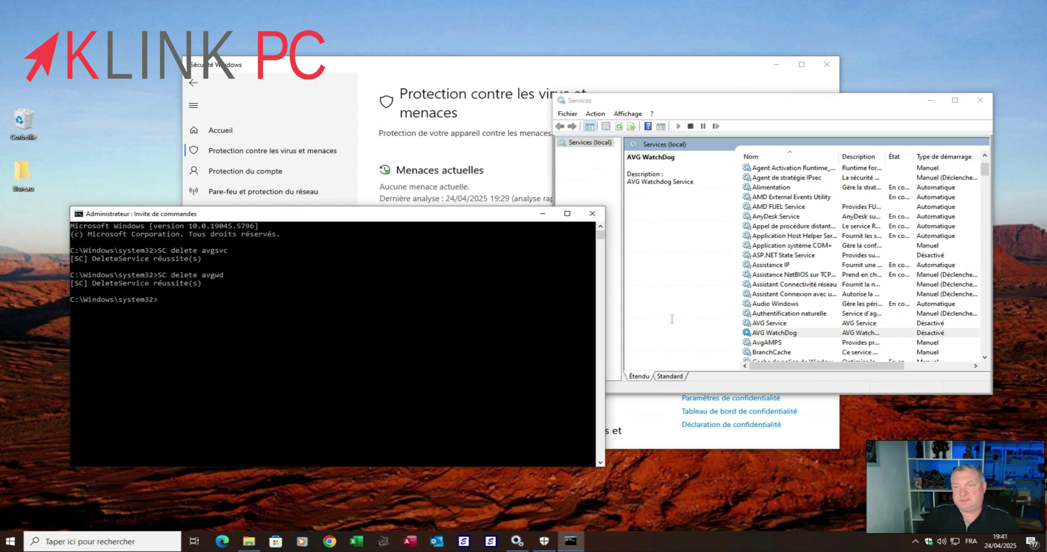
click(672, 319)
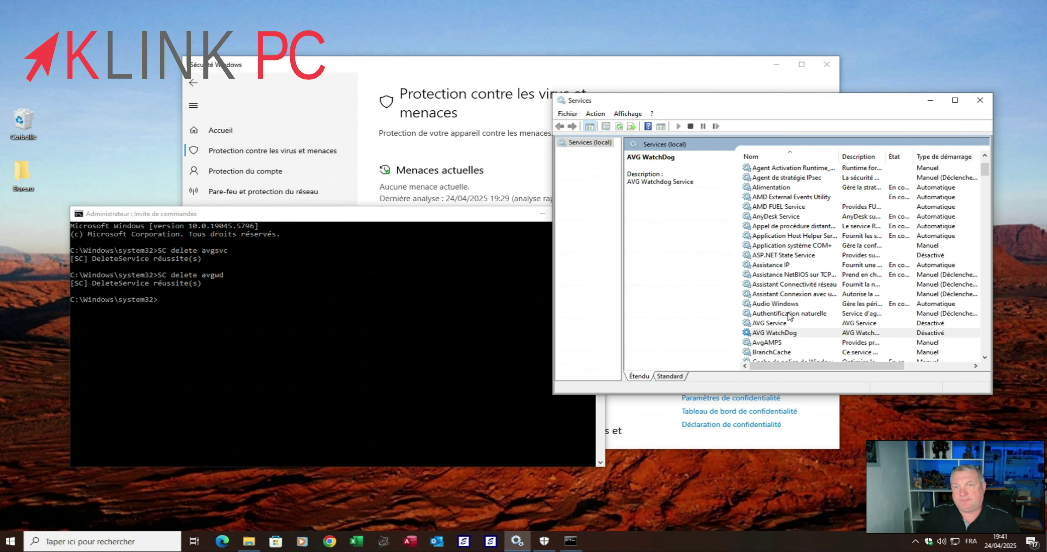